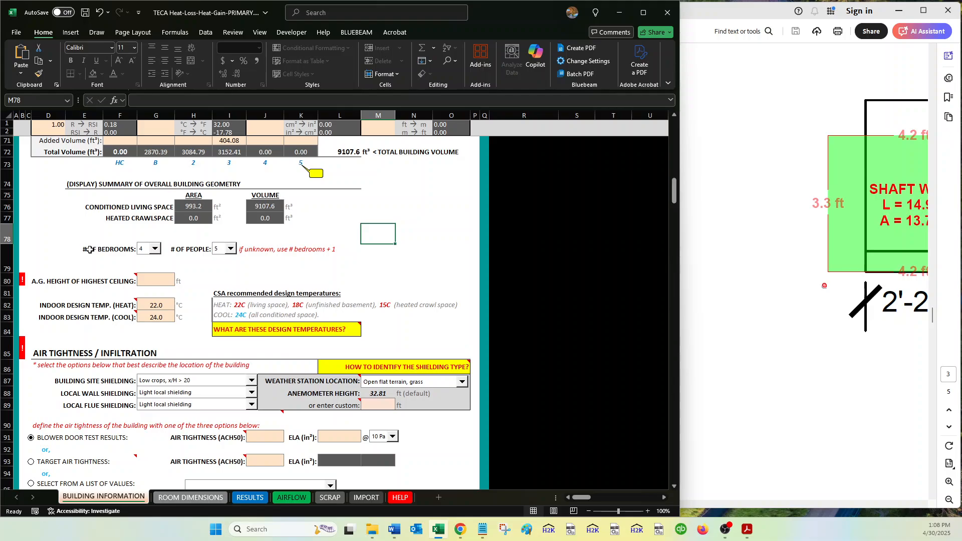
# Step: Try 4 and then 6 as the number of people in the building information
pyautogui.click(64, 248)
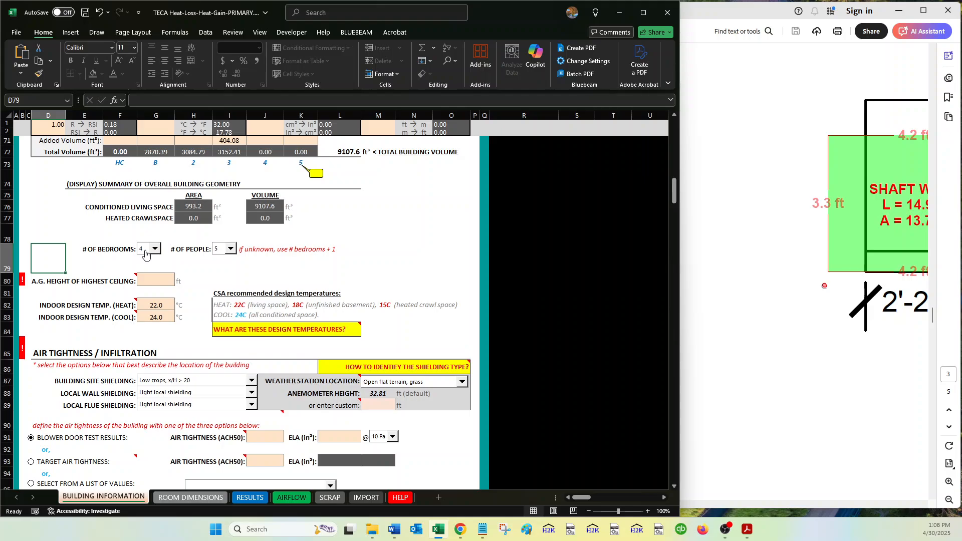
pyautogui.moveTo(112, 245); pyautogui.dragTo(155, 252)
pyautogui.click(224, 258)
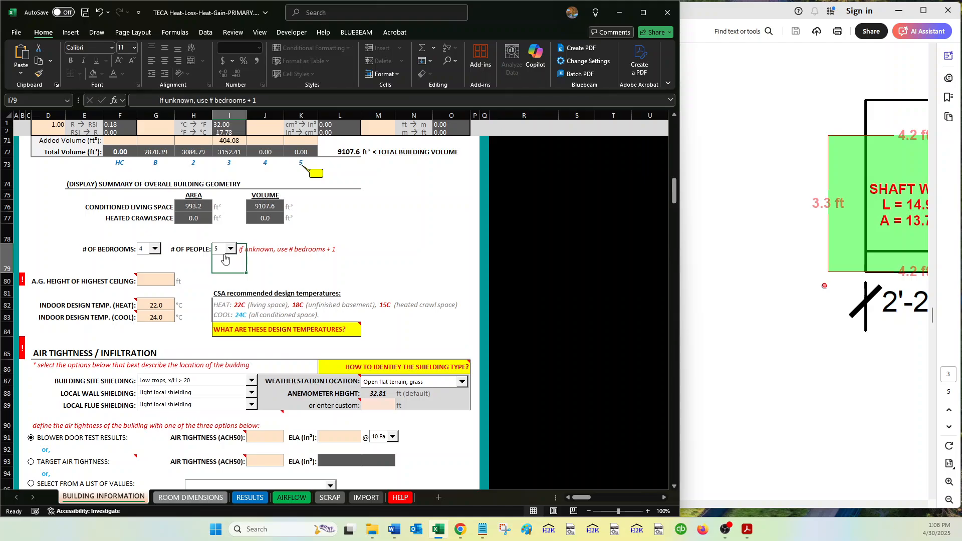
pyautogui.click(221, 250)
pyautogui.click(218, 277)
pyautogui.click(122, 252)
pyautogui.click(192, 249)
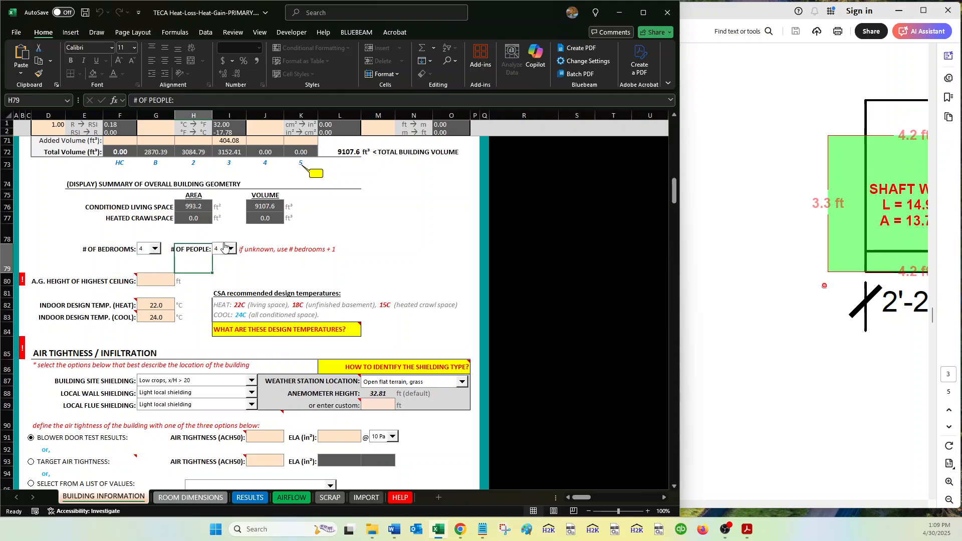
pyautogui.click(223, 249)
pyautogui.click(220, 290)
pyautogui.click(270, 260)
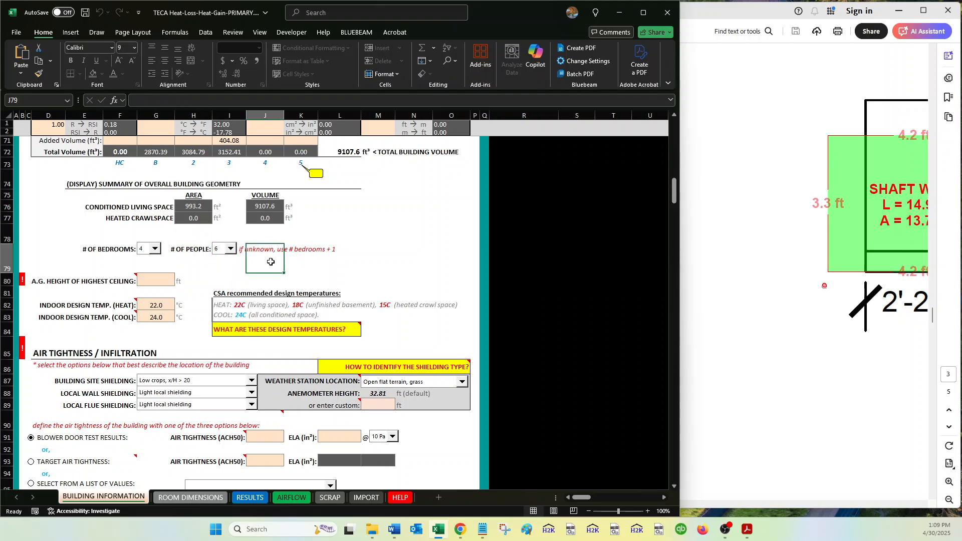
# Step: Set the number of bedrooms to 2 and check the bedrooms on the floor plans in the marked-up PDF
pyautogui.click(149, 250)
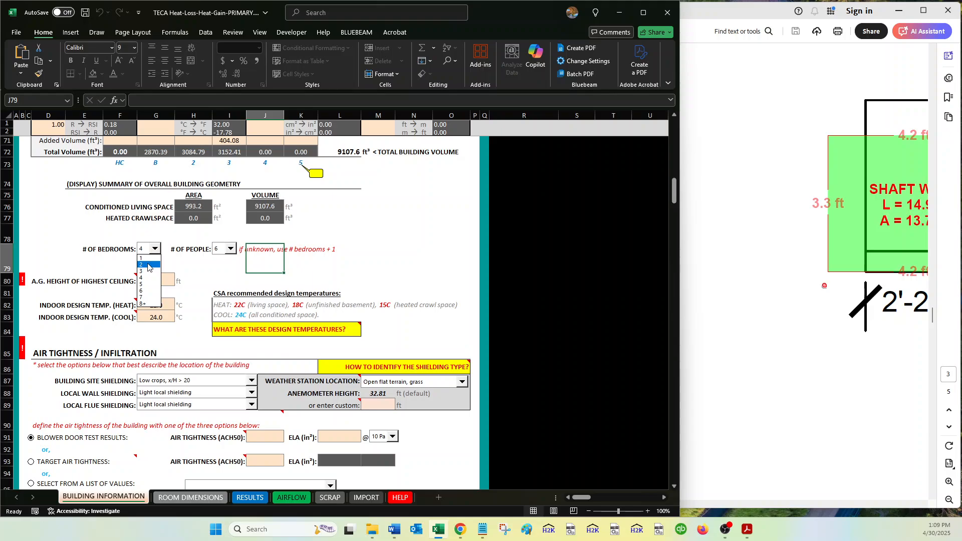
pyautogui.click(148, 267)
pyautogui.click(713, 188)
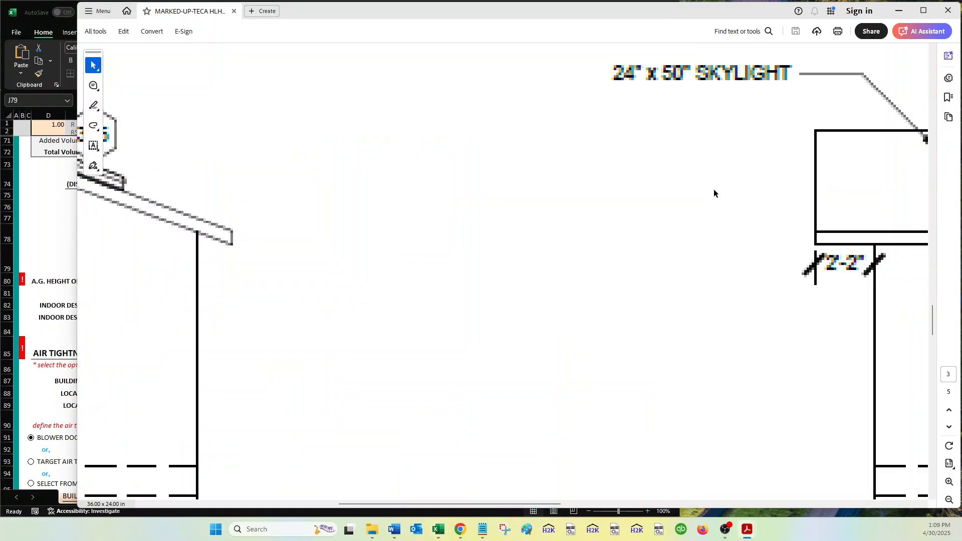
pyautogui.scroll(-6, 714, 190)
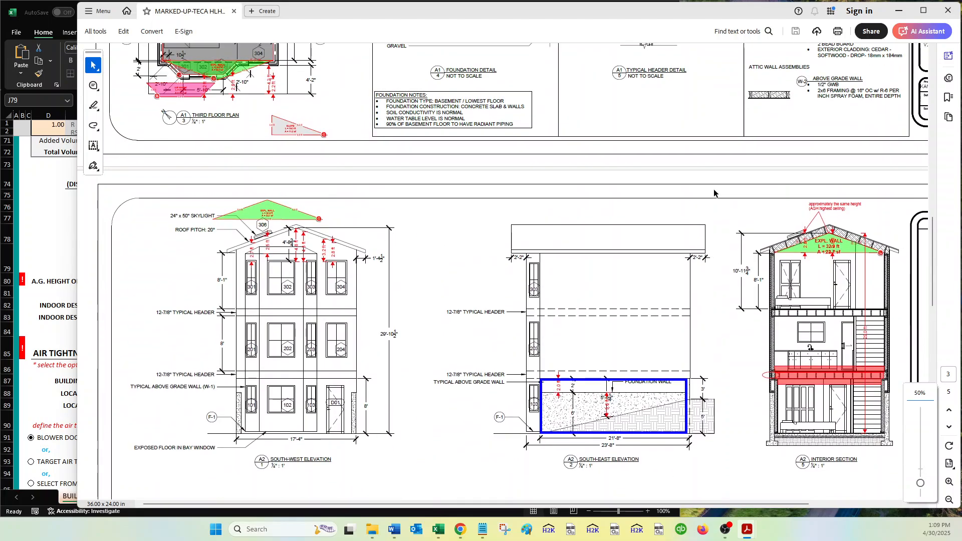
pyautogui.scroll(4, 481, 192)
pyautogui.scroll(5, 246, 230)
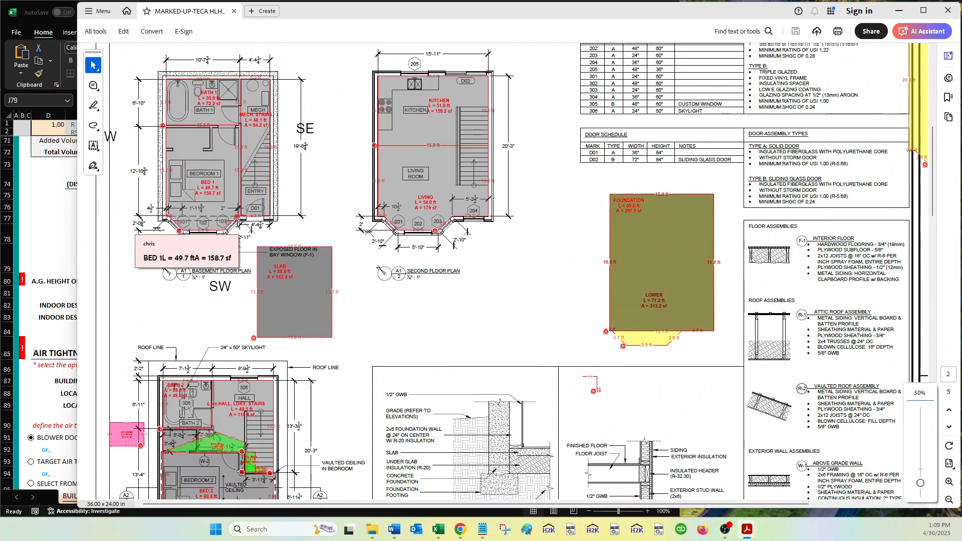
# Step: Return to the Excel workbook and set the number of people to 3
pyautogui.click(59, 216)
pyautogui.click(231, 248)
pyautogui.click(219, 271)
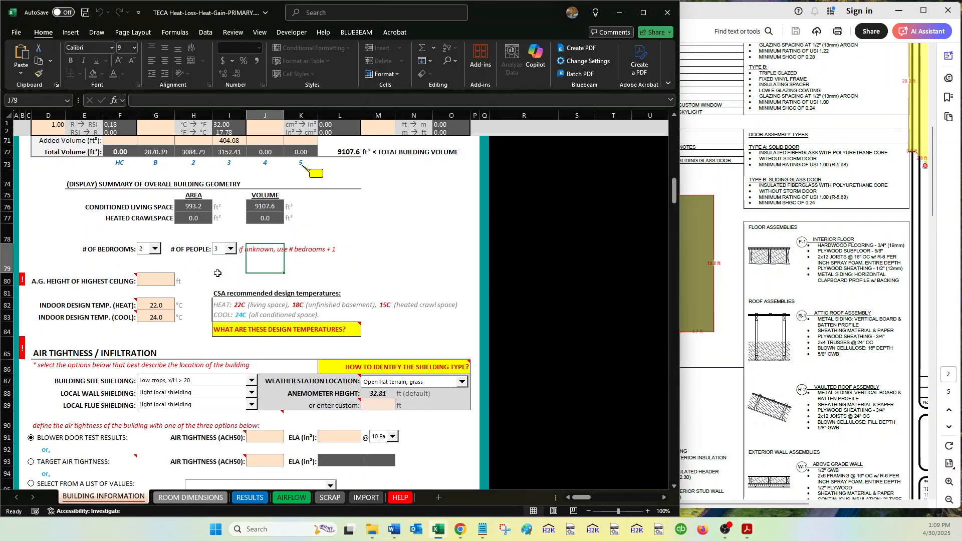
# Step: Look up the overall building height on the south-west elevation in the PDF drawings for the highest ceiling entry
pyautogui.click(167, 277)
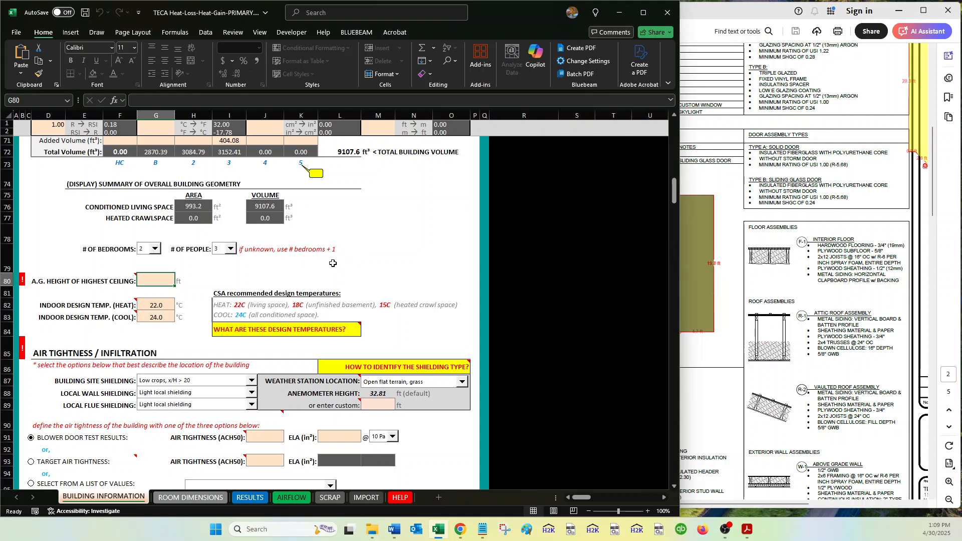
pyautogui.moveTo(123, 278)
pyautogui.click(756, 149)
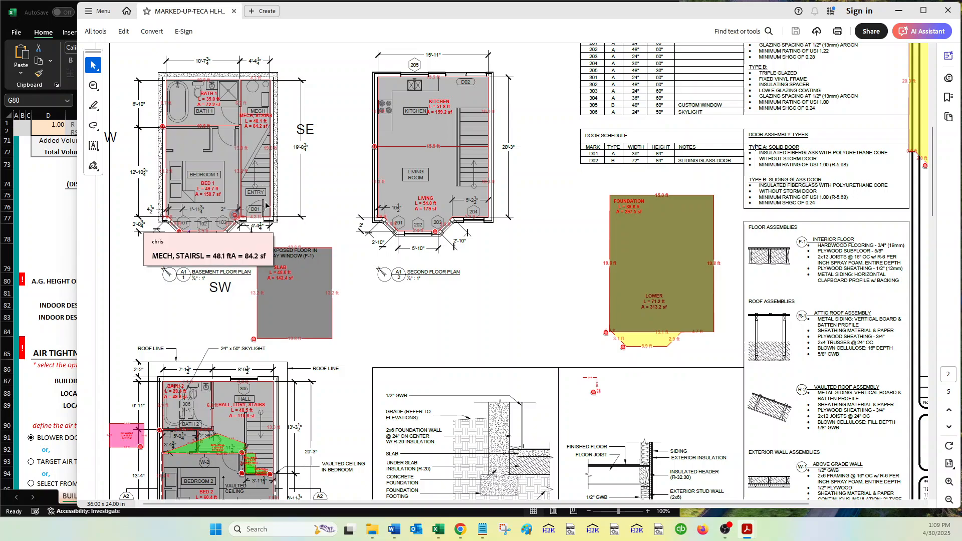
pyautogui.scroll(-15, 399, 243)
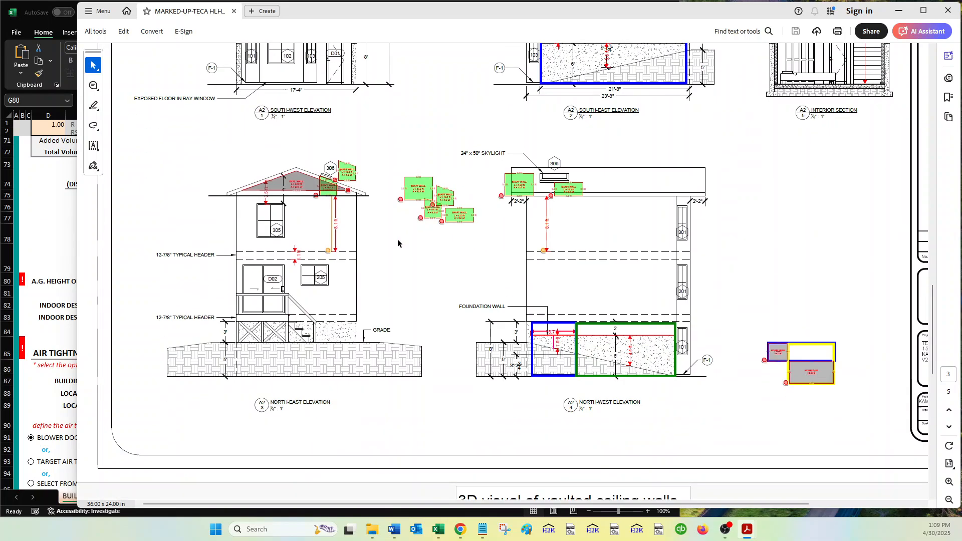
pyautogui.scroll(5, 398, 243)
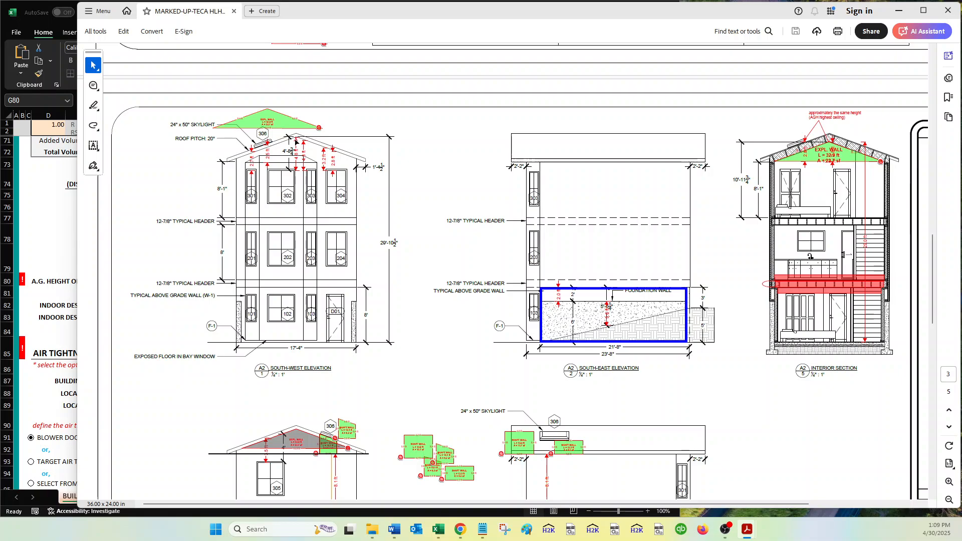
pyautogui.keyDown('ctrl'); pyautogui.scroll(2, 426, 242); pyautogui.keyUp('ctrl')
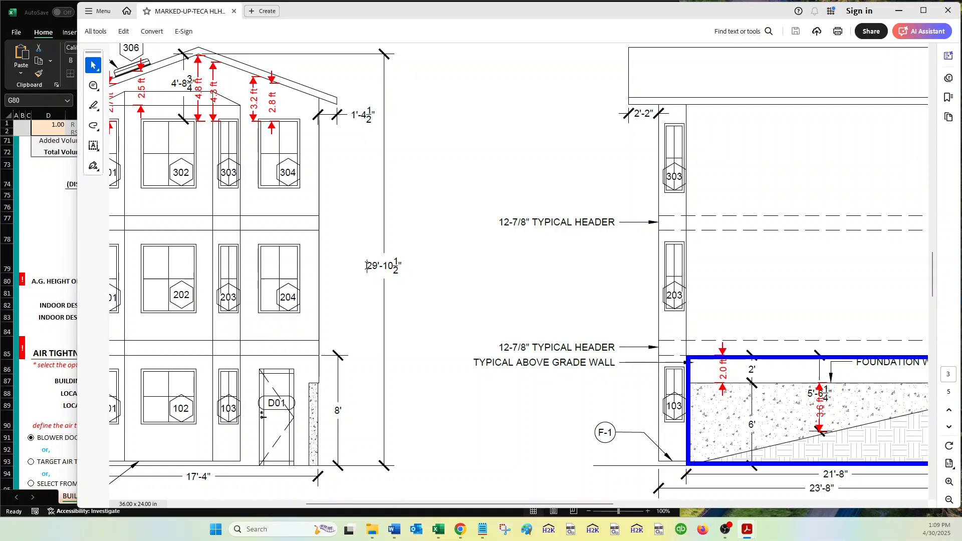
pyautogui.moveTo(366, 266); pyautogui.dragTo(408, 264)
pyautogui.click(408, 265)
# Step: Enter =29+(10+1/2)/12 as the above-grade height of the highest ceiling in the Excel workbook
pyautogui.click(48, 264)
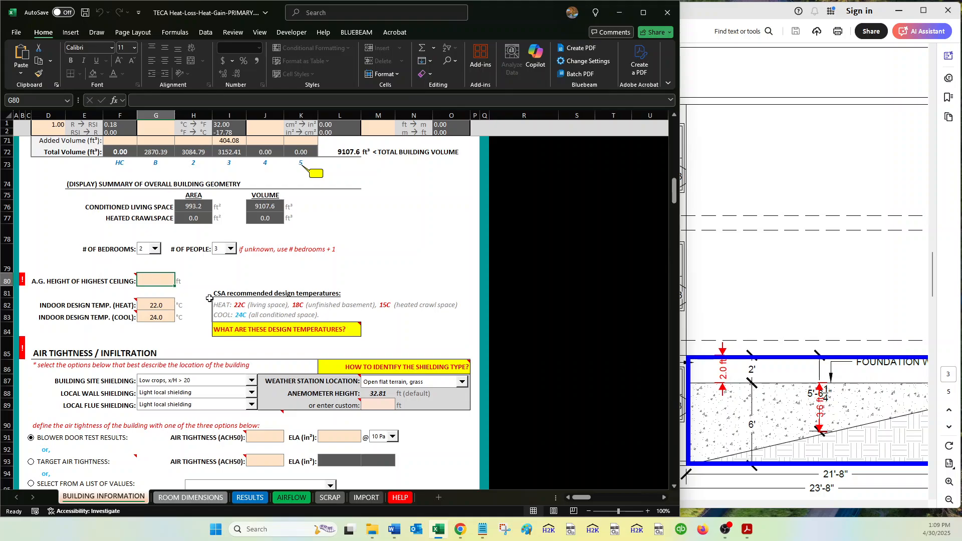
pyautogui.write('=29+')
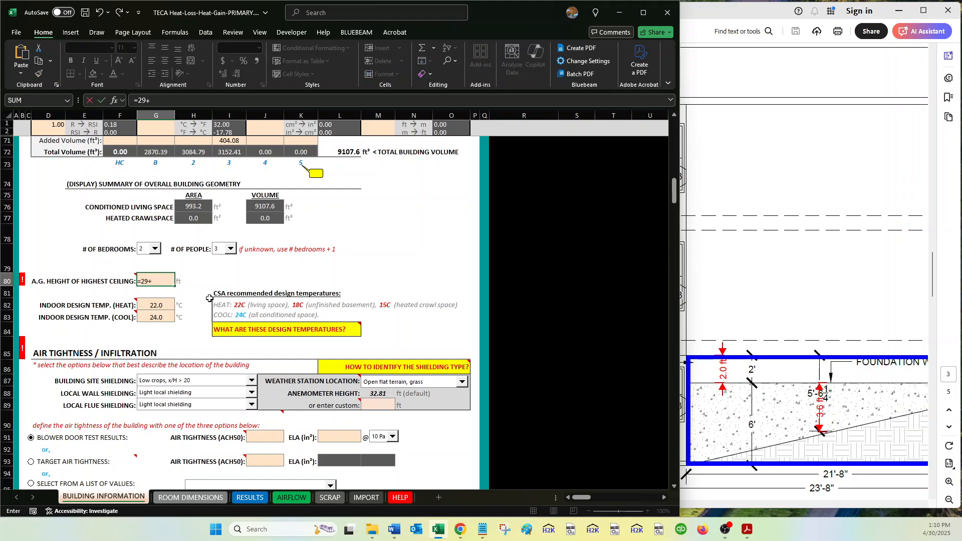
pyautogui.write('(10+1/2)')
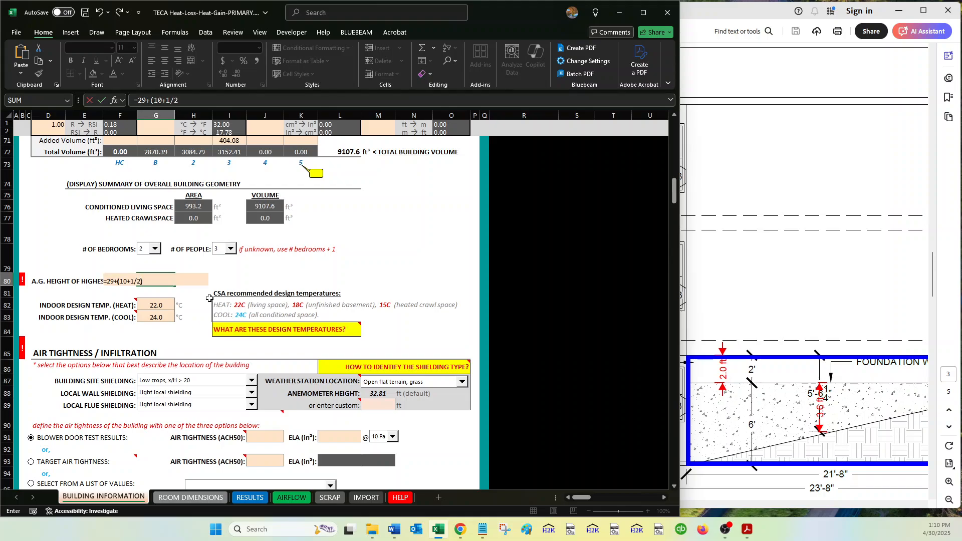
pyautogui.write('/12')
pyautogui.moveTo(117, 282); pyautogui.dragTo(202, 283)
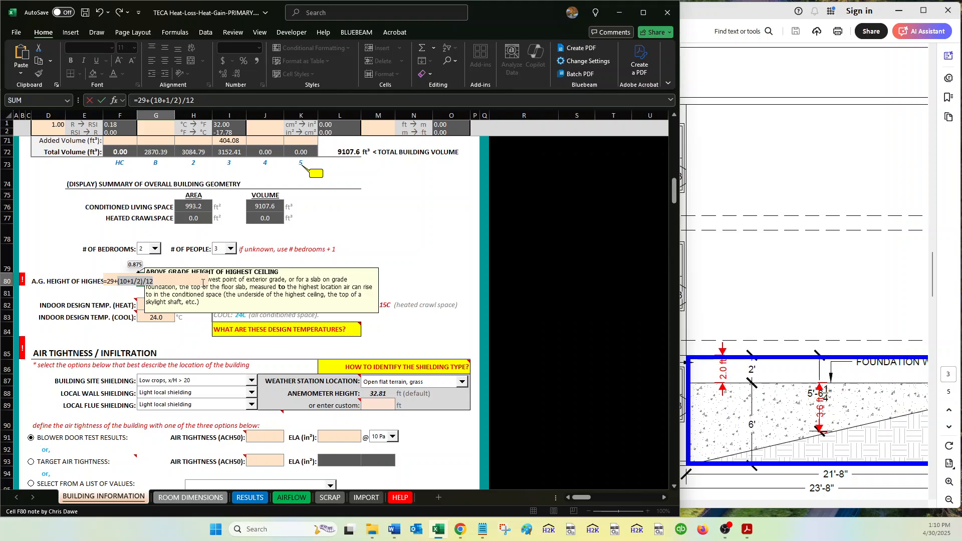
pyautogui.press('Return')
pyautogui.press('Up')
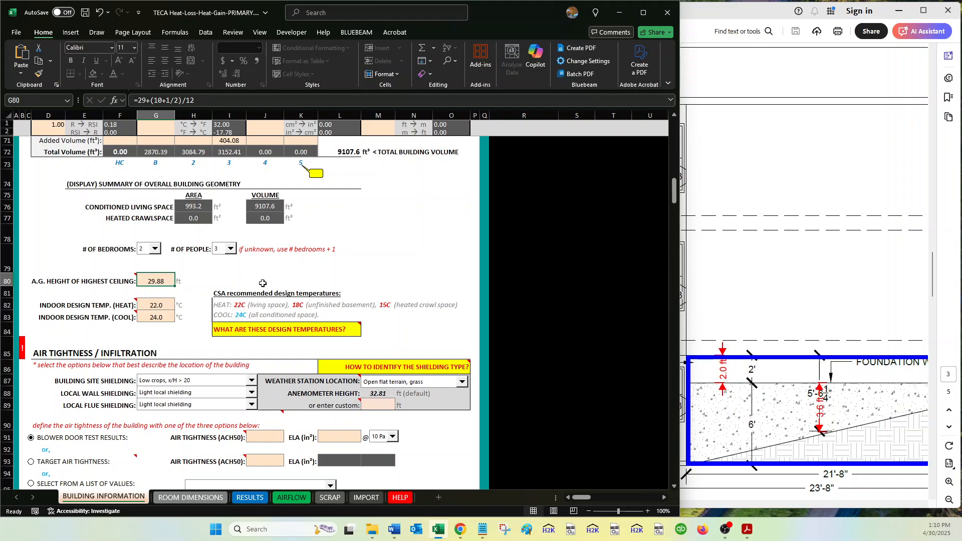
# Step: Try 24 and 26 °C as the indoor heating design temperature, and set it back to 22 °C
pyautogui.scroll(-1, 216, 287)
pyautogui.moveTo(52, 285); pyautogui.dragTo(284, 292)
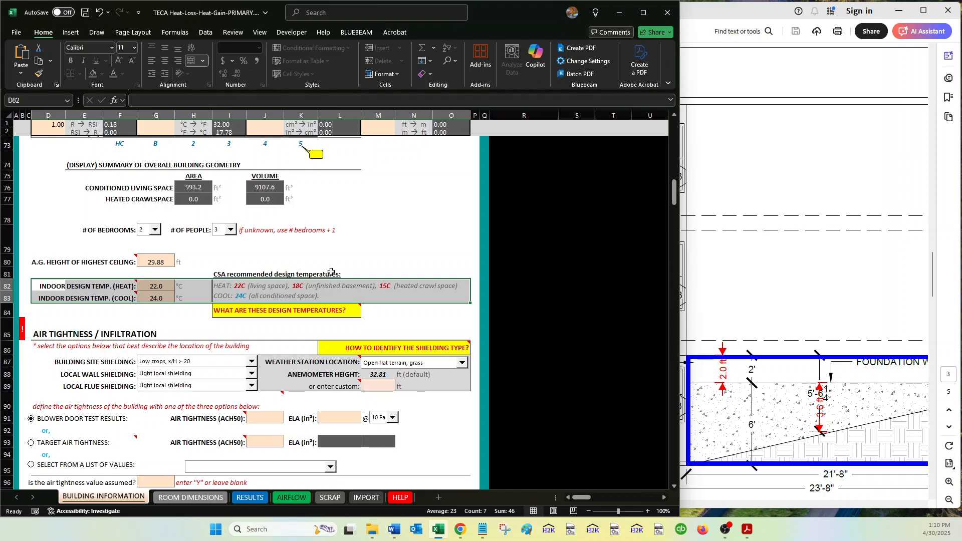
pyautogui.click(331, 273)
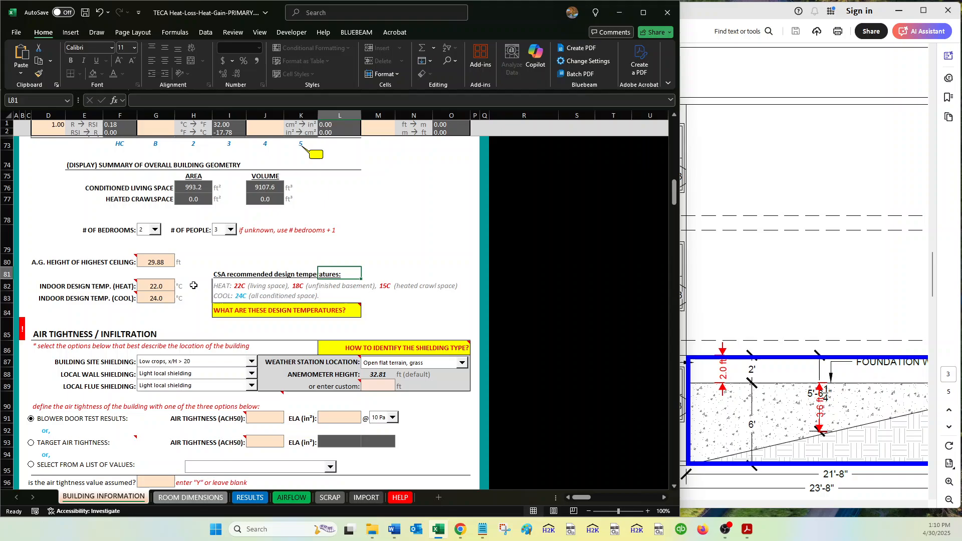
pyautogui.click(155, 286)
pyautogui.write('24')
pyautogui.press('Return')
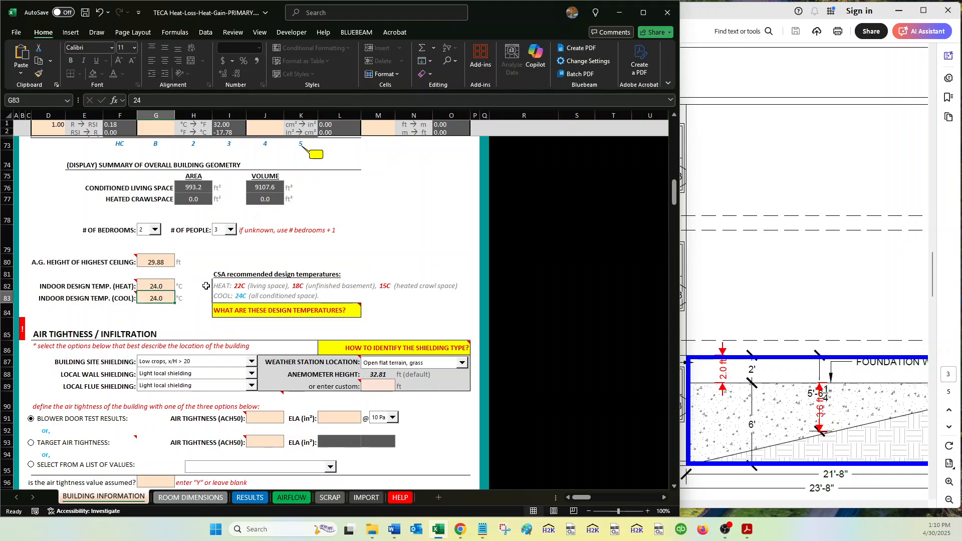
pyautogui.write('26')
pyautogui.press('Return')
pyautogui.hotkey('ctrl', 'z')
pyautogui.press('Up')
pyautogui.write('28')
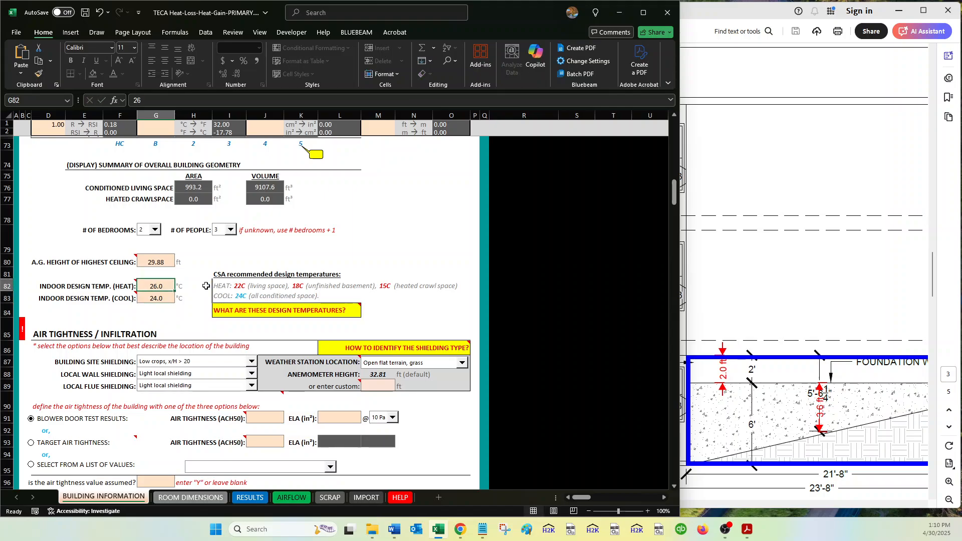
pyautogui.press('Return')
pyautogui.press('Up')
pyautogui.write('22')
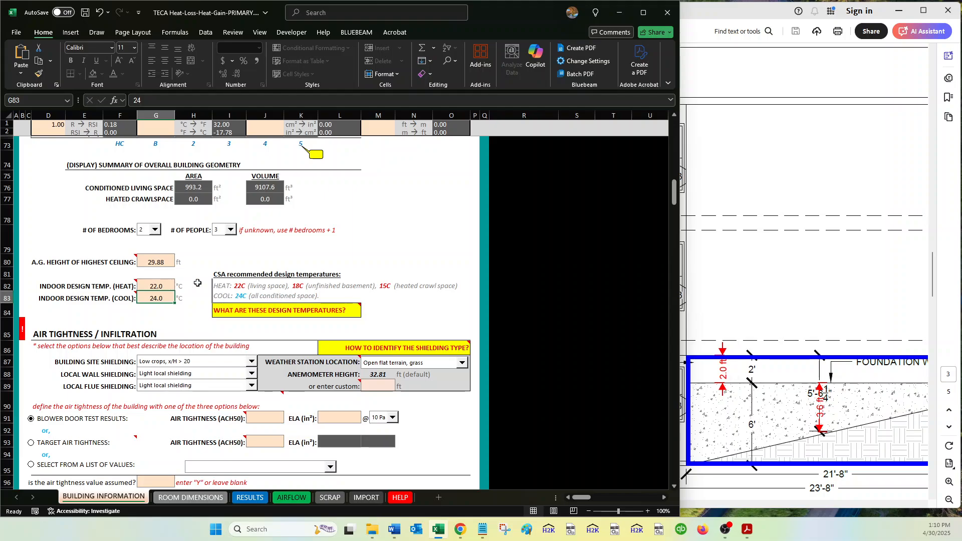
pyautogui.click(221, 284)
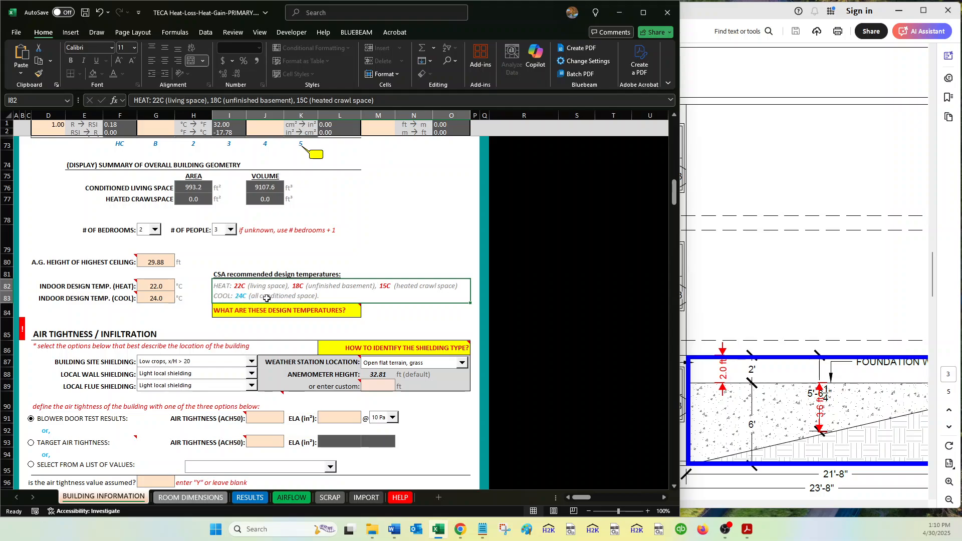
pyautogui.click(163, 286)
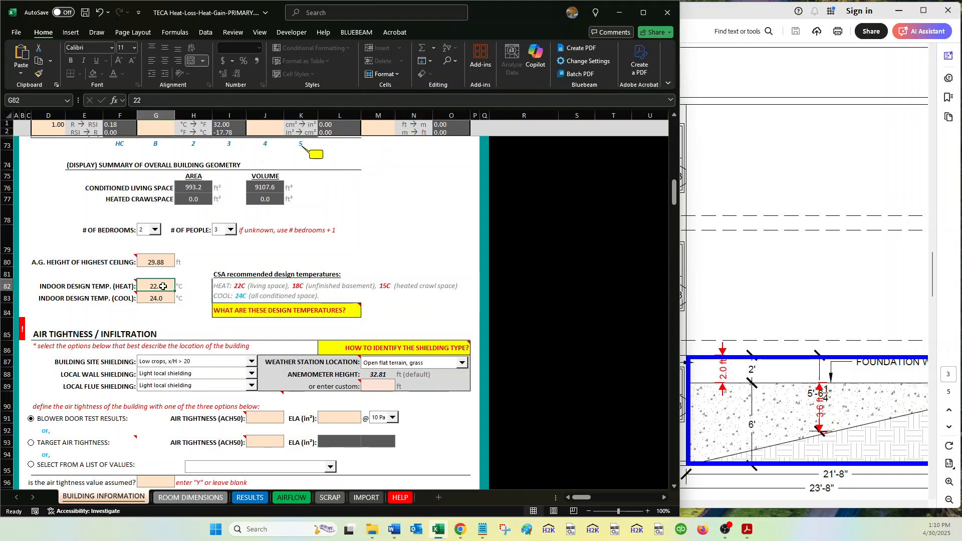
pyautogui.hotkey('shift', 'Down')
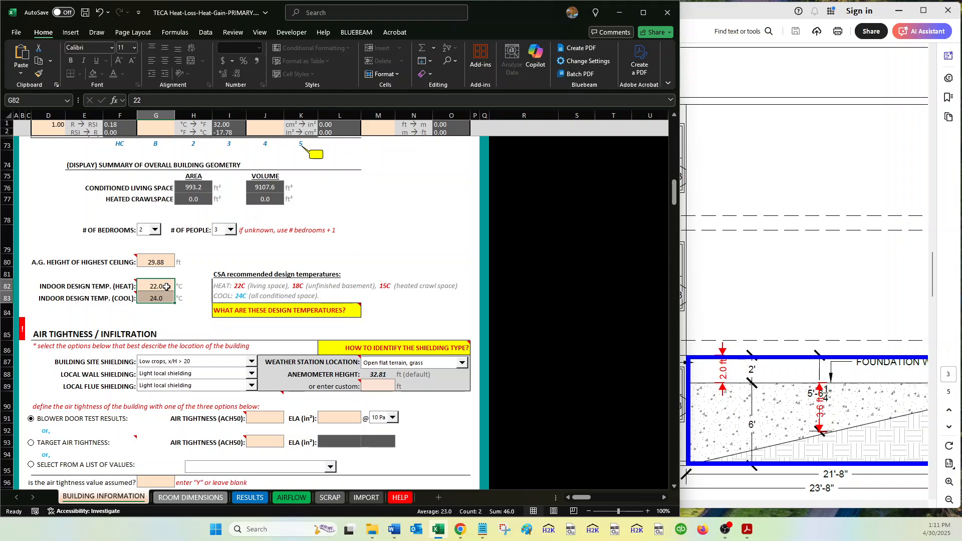
pyautogui.moveTo(166, 287); pyautogui.dragTo(164, 289)
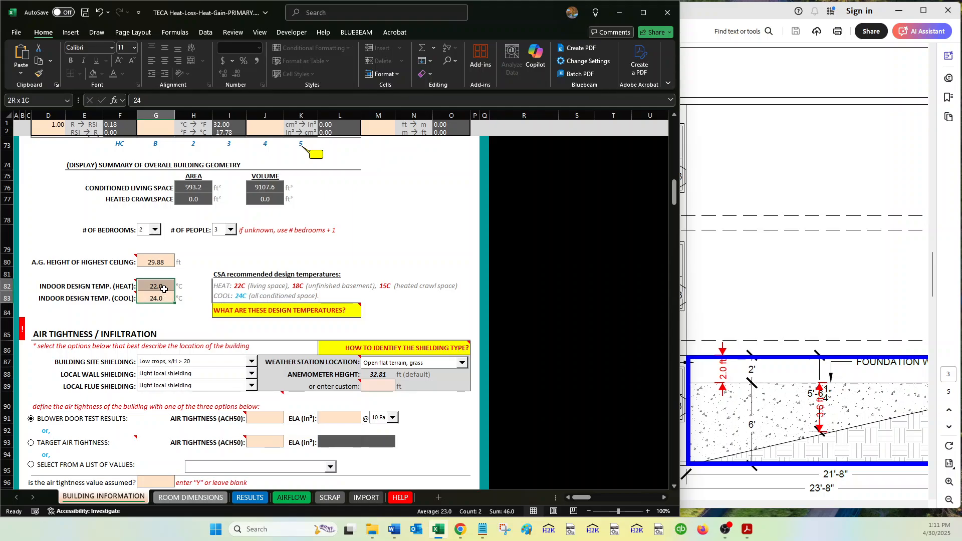
pyautogui.click(203, 286)
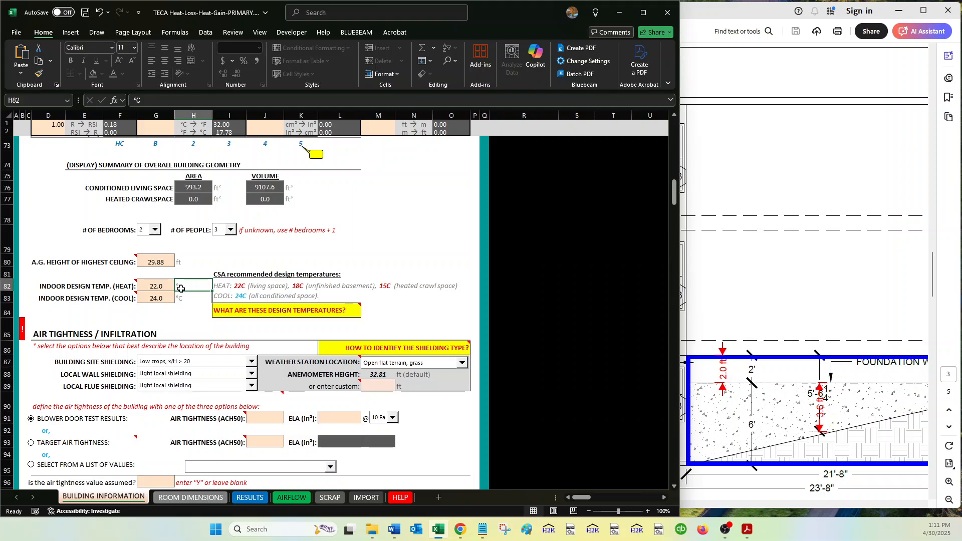
# Step: Try an indoor design temperature of 30 °C for cooling and 18 °C for heating
pyautogui.click(161, 297)
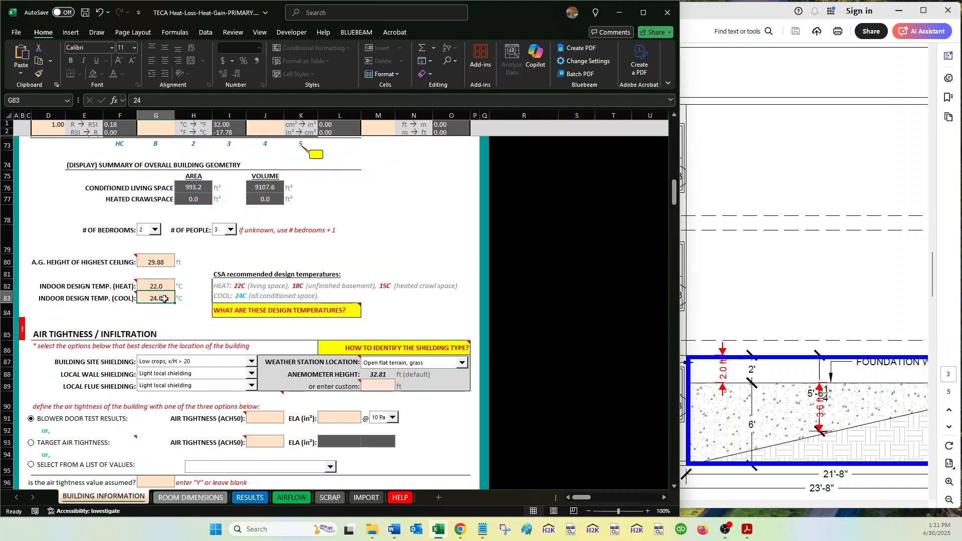
pyautogui.write('30')
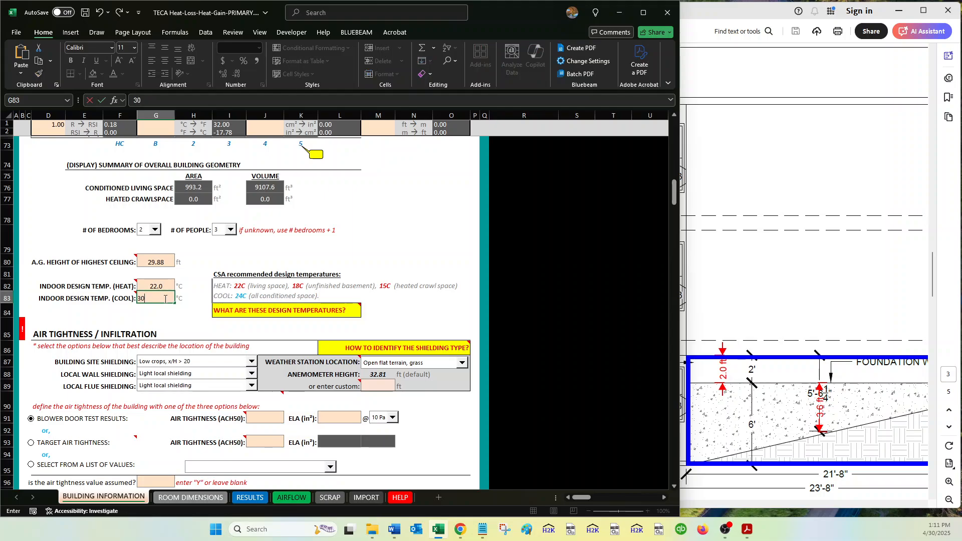
pyautogui.press('Return')
pyautogui.click(156, 284)
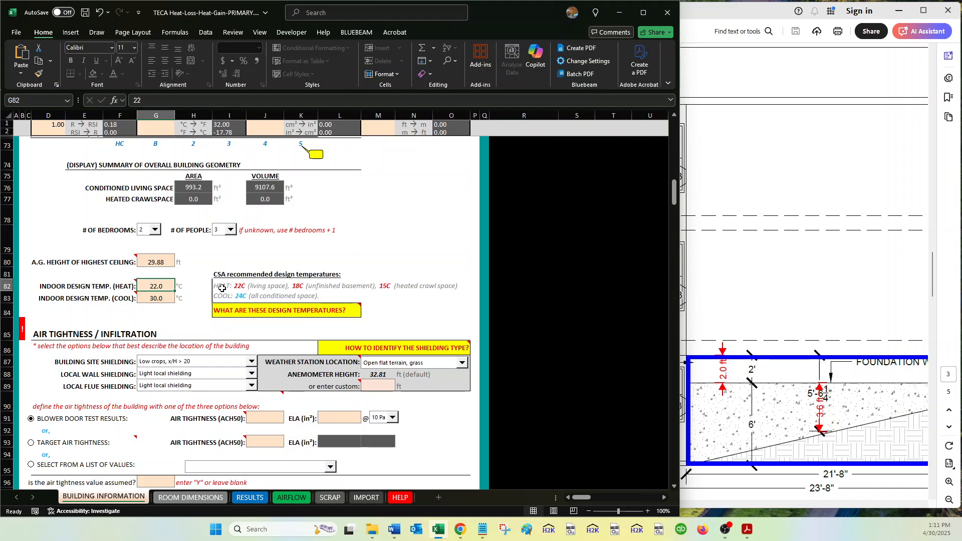
pyautogui.write('18')
pyautogui.moveTo(187, 288); pyautogui.dragTo(185, 292)
pyautogui.click(194, 287)
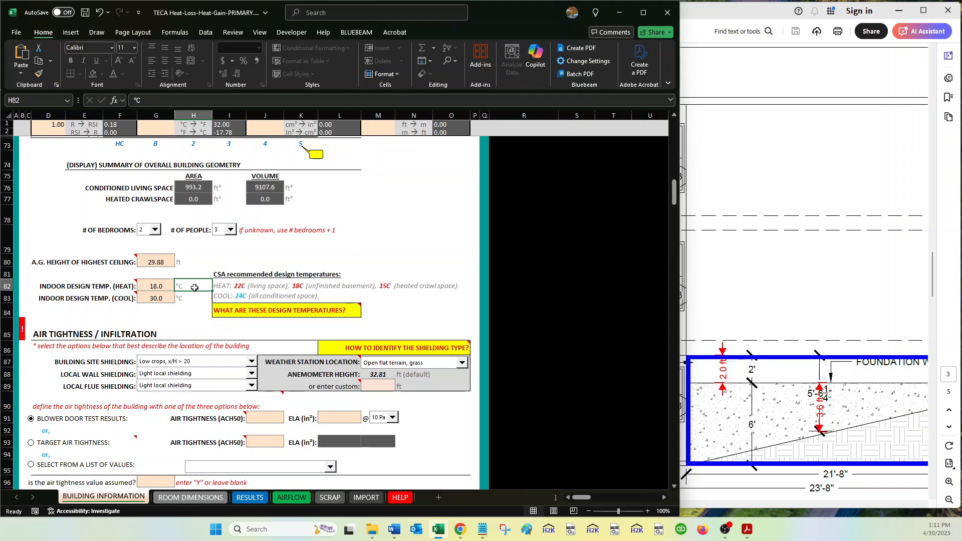
# Step: Set the indoor design temperatures to 22 °C for heating and 24 °C for cooling
pyautogui.press('Left')
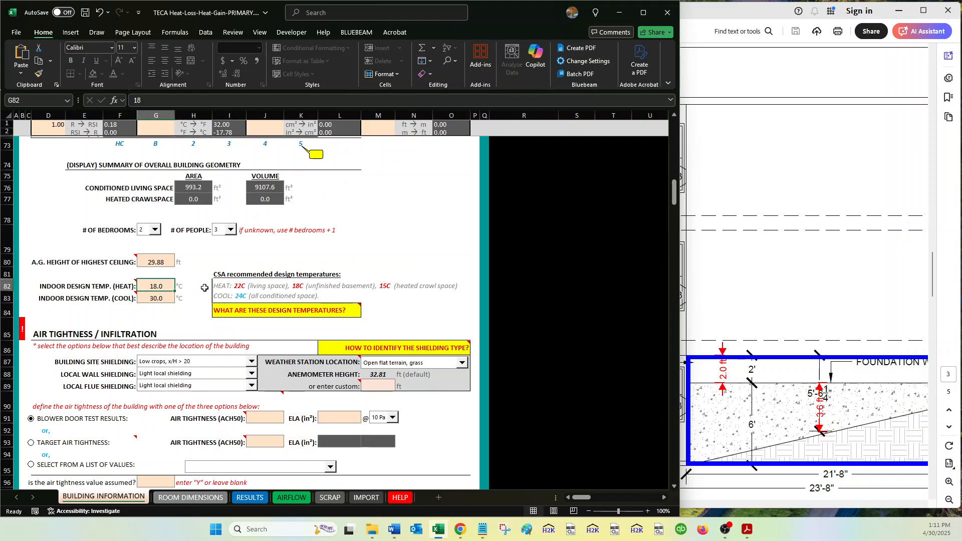
pyautogui.write('22')
pyautogui.press('Return')
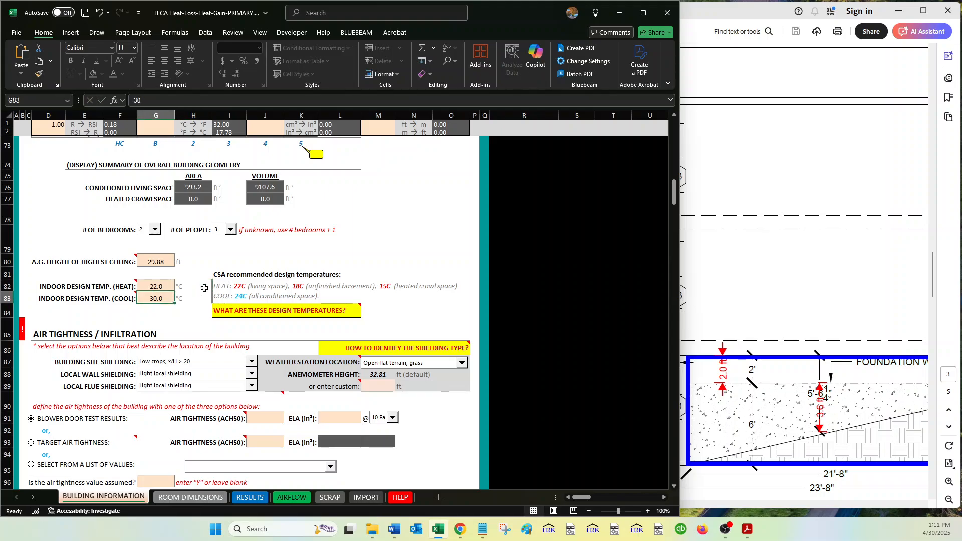
pyautogui.write('24')
pyautogui.press('Return')
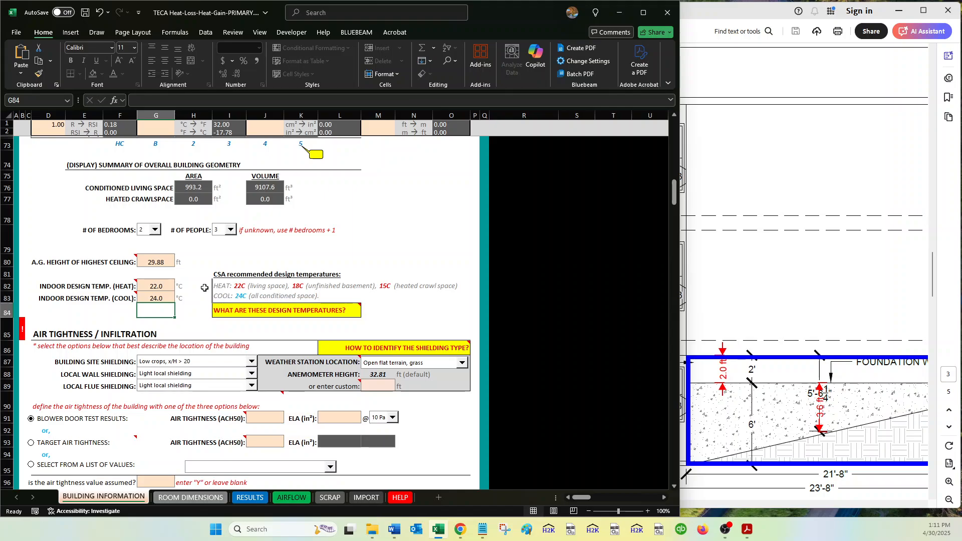
# Step: Set the indoor cooling design temperature to 20 °C and select its row from the label to the value
pyautogui.press('Up')
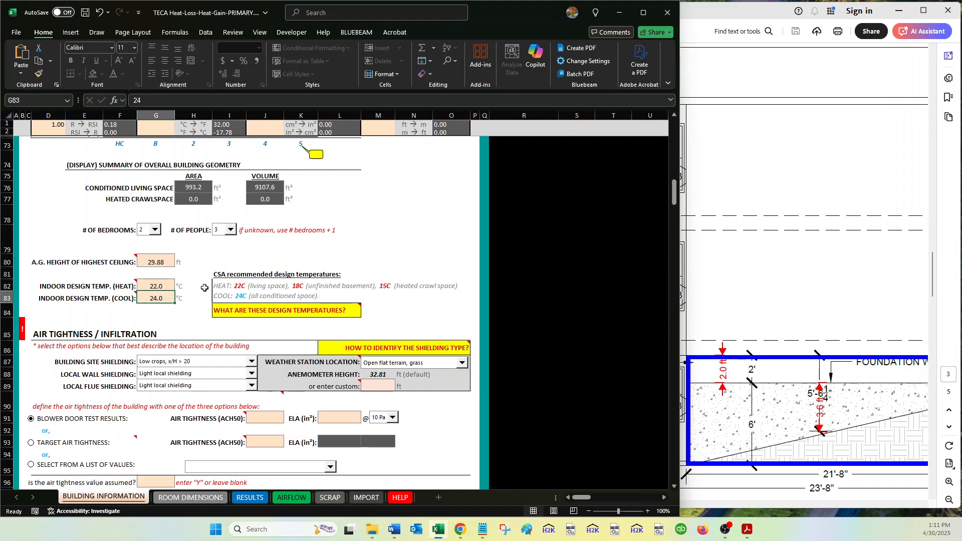
pyautogui.write('20')
pyautogui.press('Return')
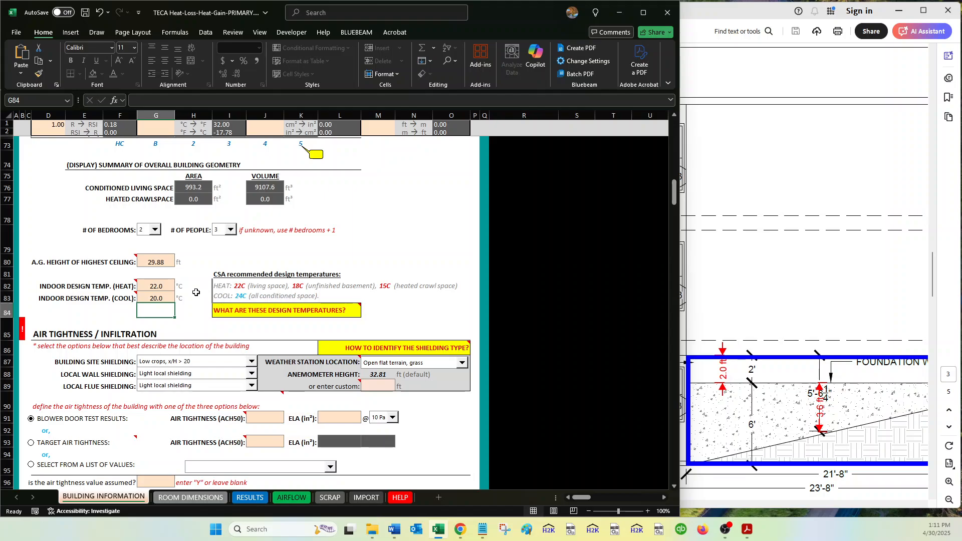
pyautogui.moveTo(158, 298); pyautogui.dragTo(47, 296)
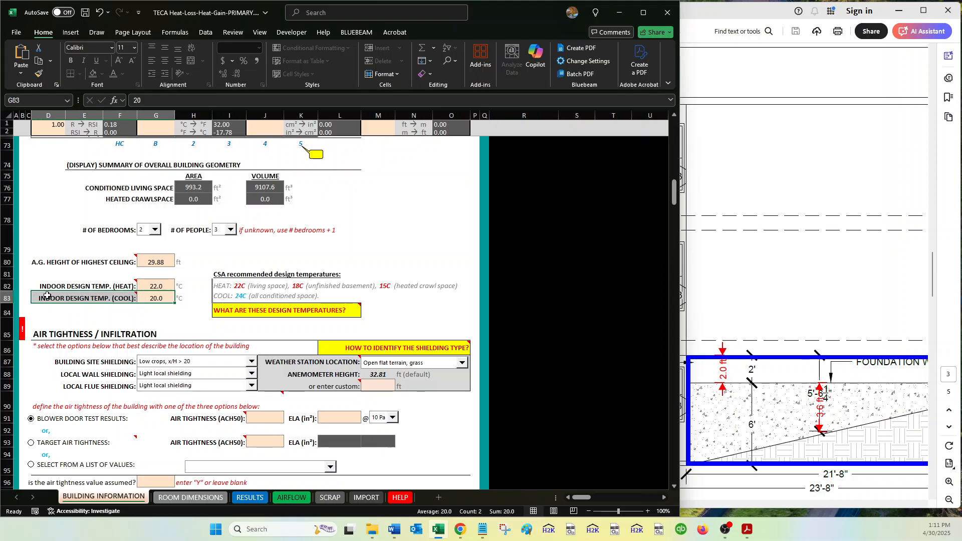